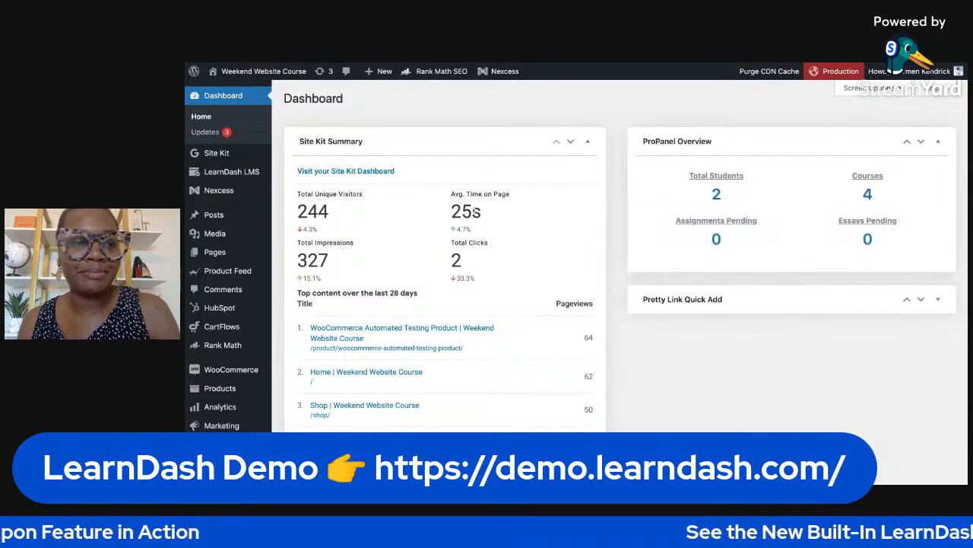
- Start a new LearnDash coupon and title it "LD Live"
mouse_move(260, 169)
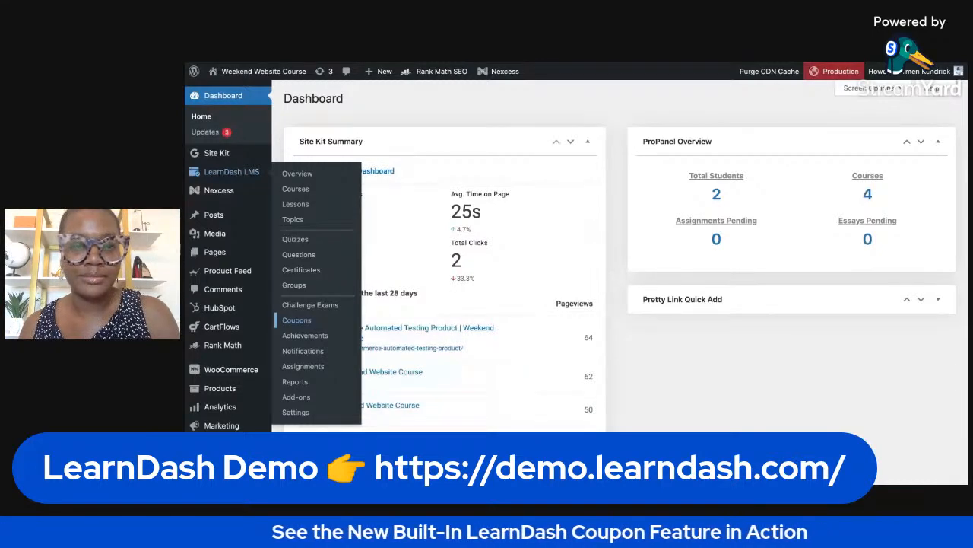
click(297, 320)
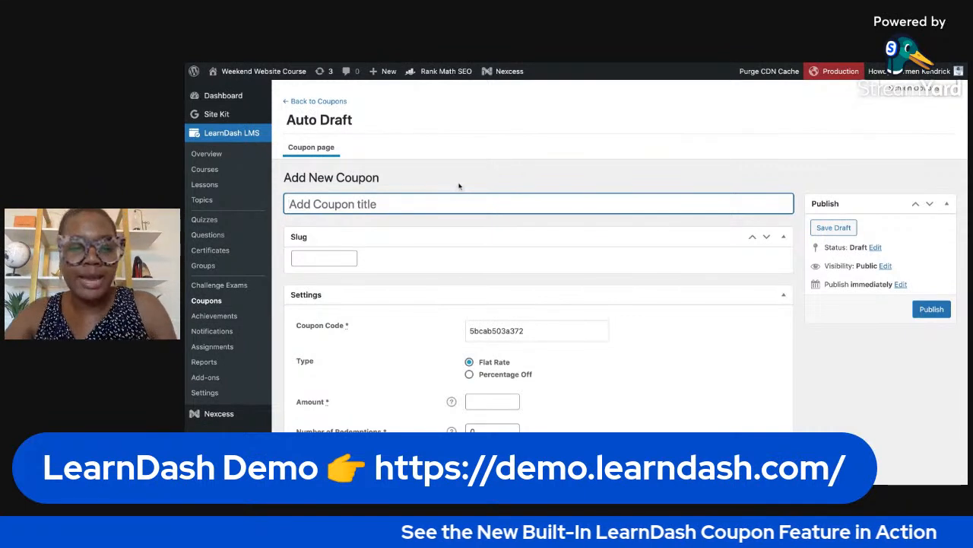
text(LD Live)
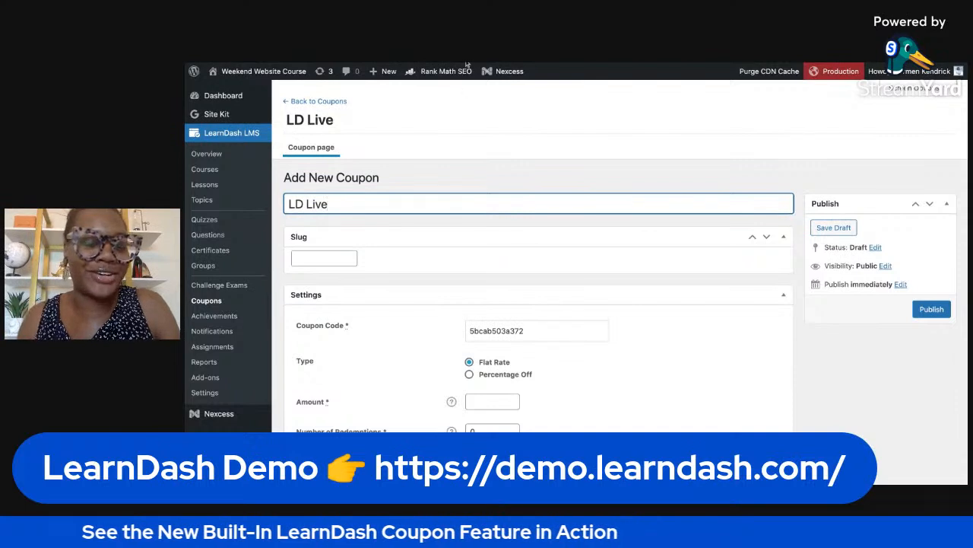
- Replace the generated coupon code with "learndash"
scroll(625, 232, down, 1)
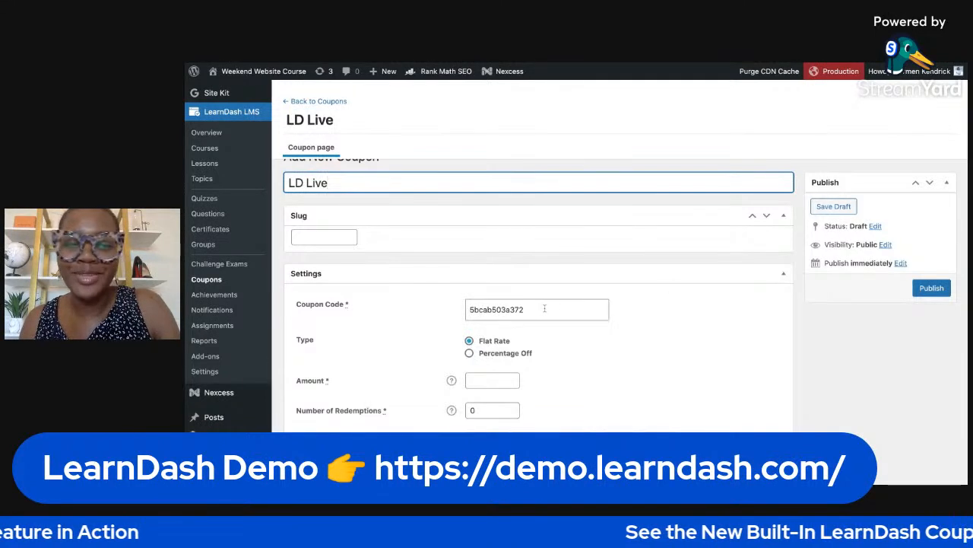
scroll(544, 308, down, 1)
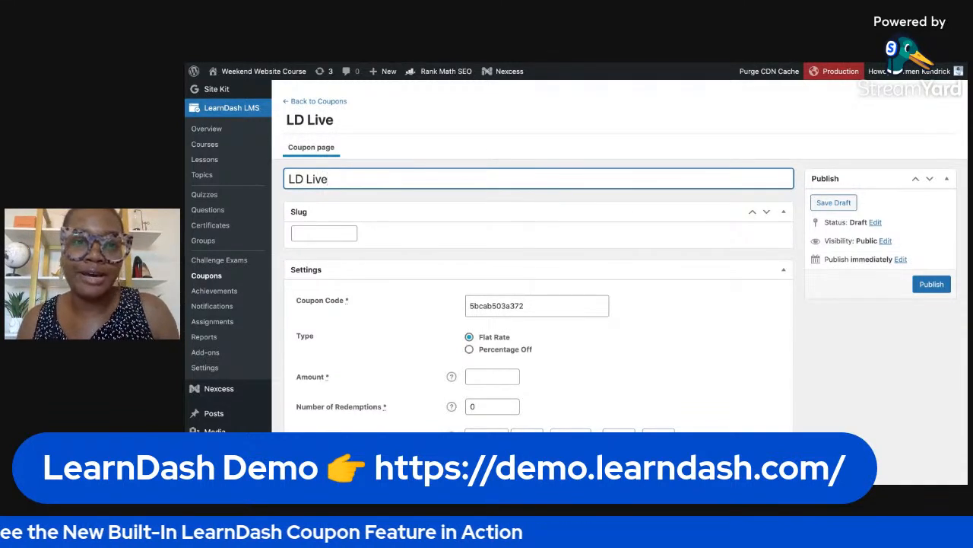
double_click(536, 307)
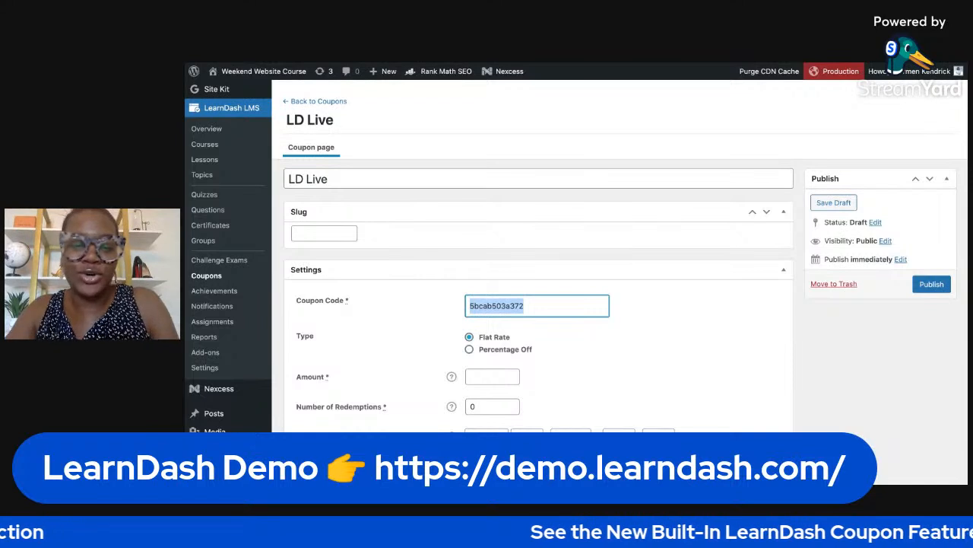
key(BackSpace)
text(learndash)
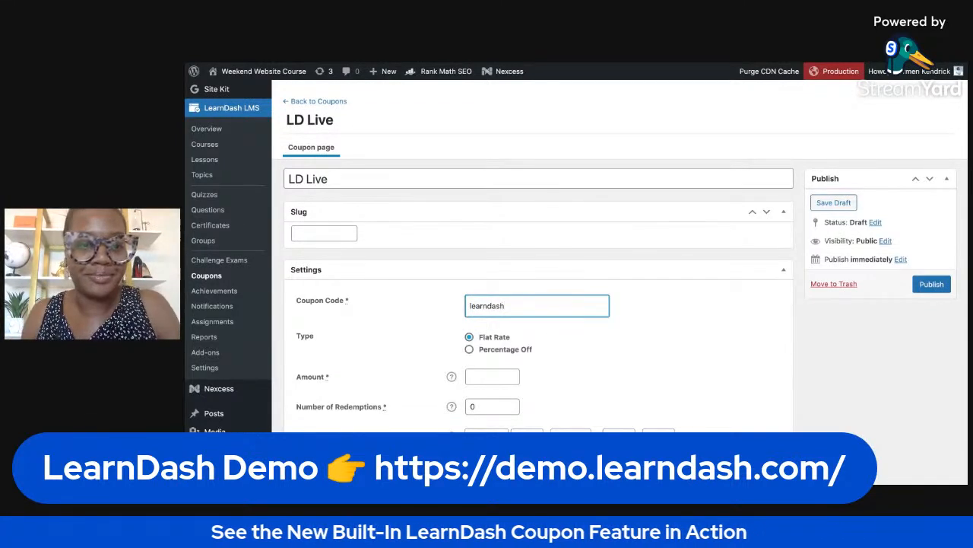
click(650, 329)
- Set the coupon type to Percentage Off with an amount of 100
scroll(613, 335, down, 1)
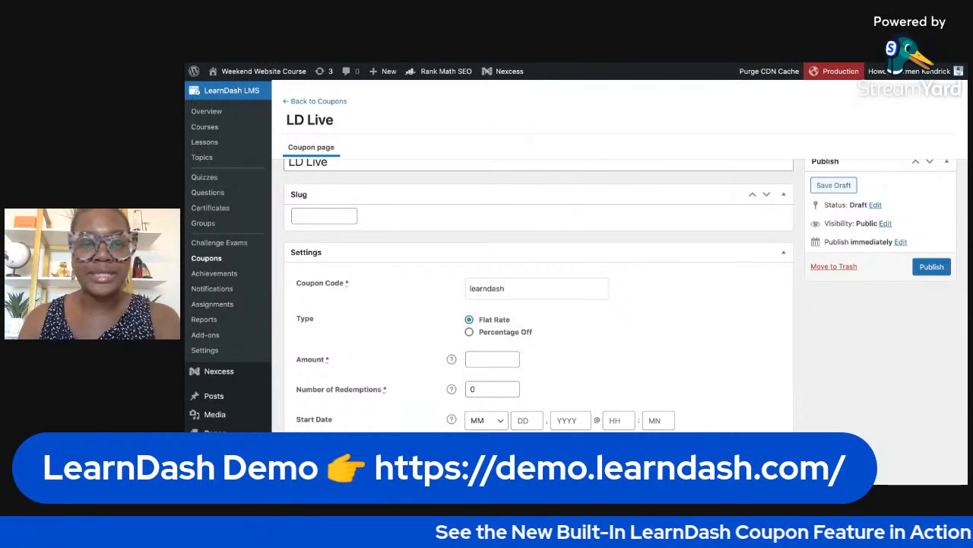
click(479, 335)
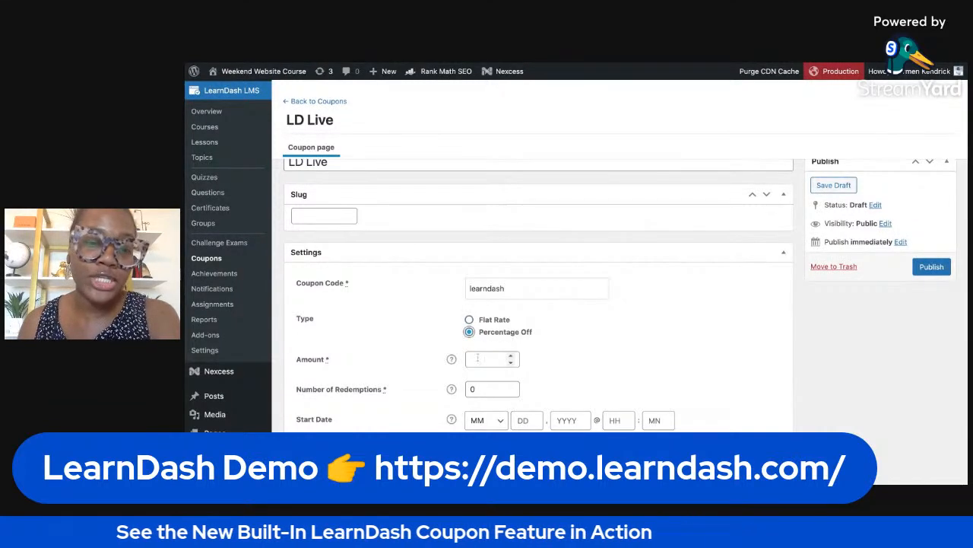
click(478, 358)
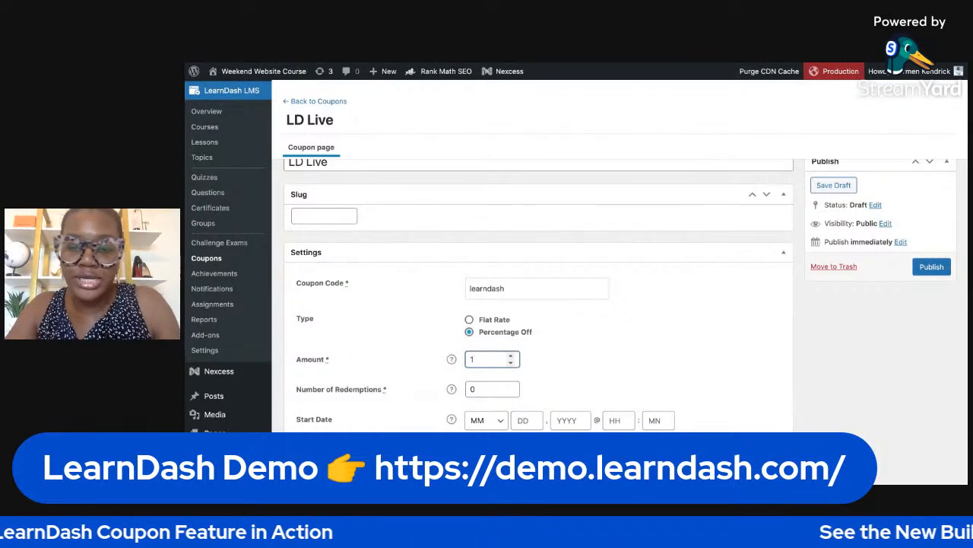
text(100)
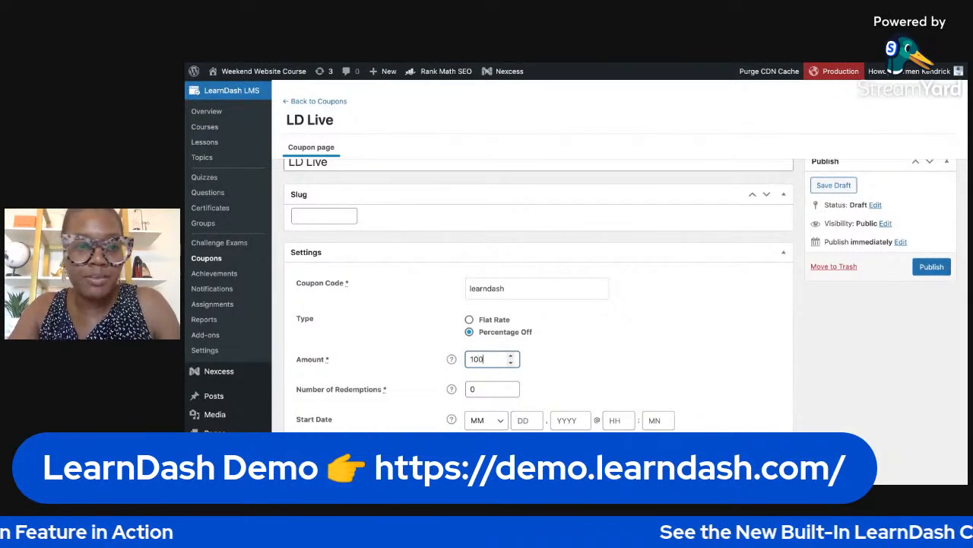
click(631, 347)
- Set the coupon's number of redemptions to 10
scroll(631, 342, down, 1)
scroll(631, 342, down, 1)
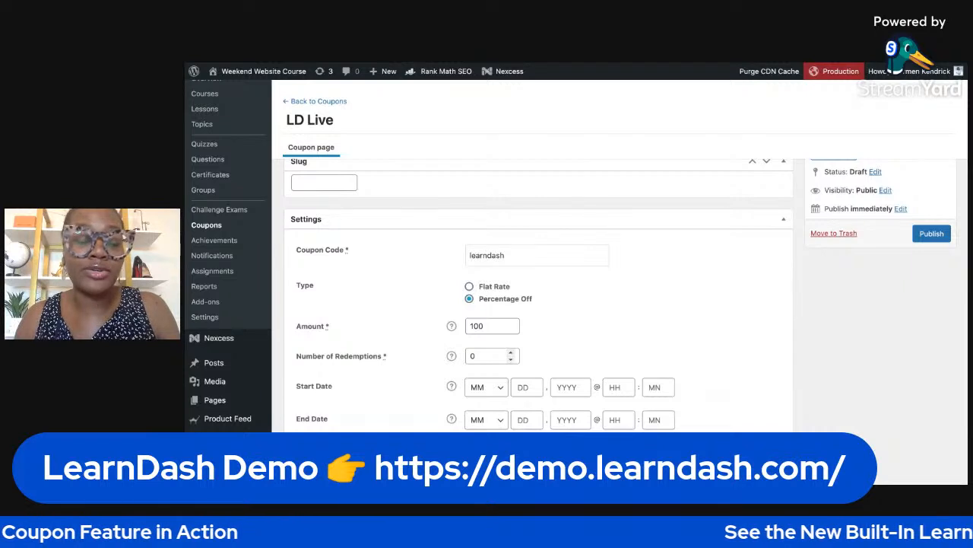
double_click(473, 356)
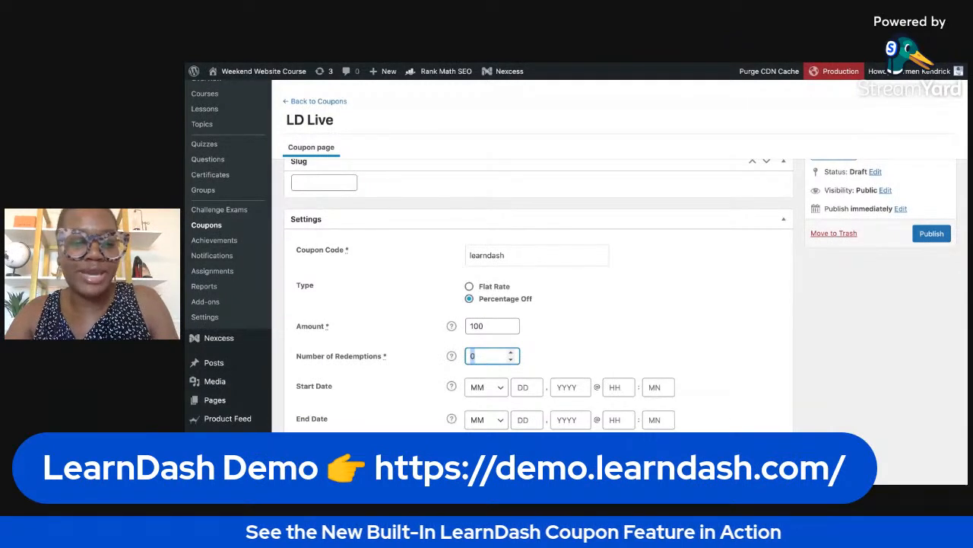
text(10)
click(687, 316)
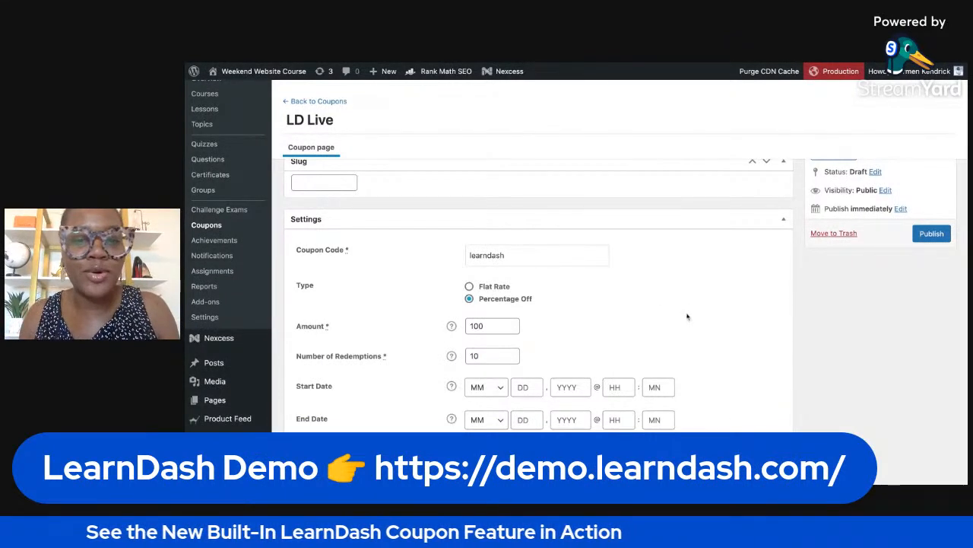
- Turn off applying the coupon to all courses to view the selectable courses, and turn it back on
scroll(688, 316, down, 1)
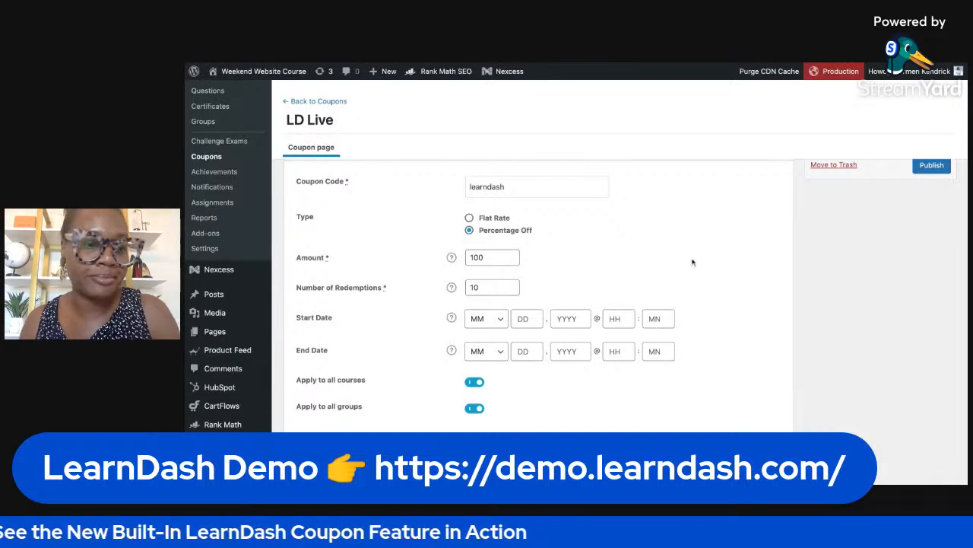
scroll(608, 329, down, 2)
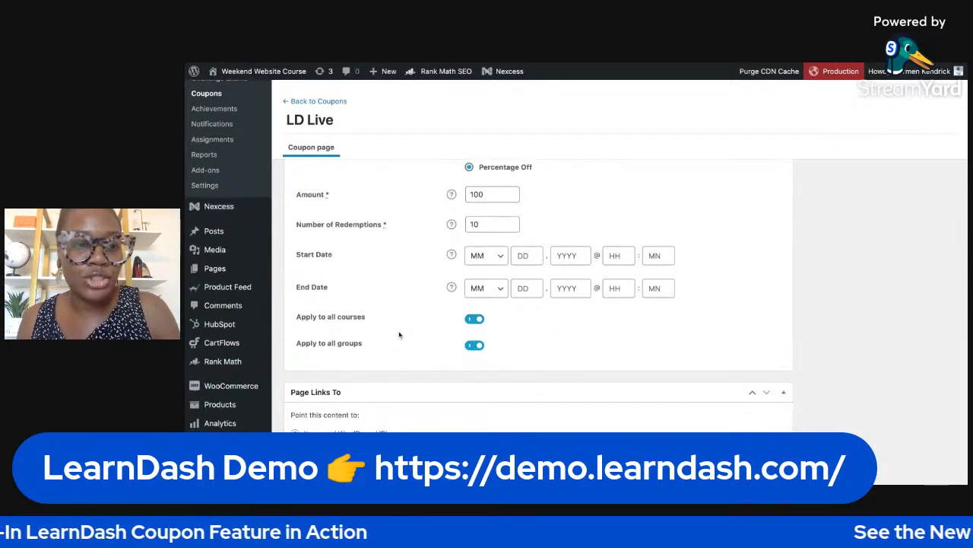
click(477, 319)
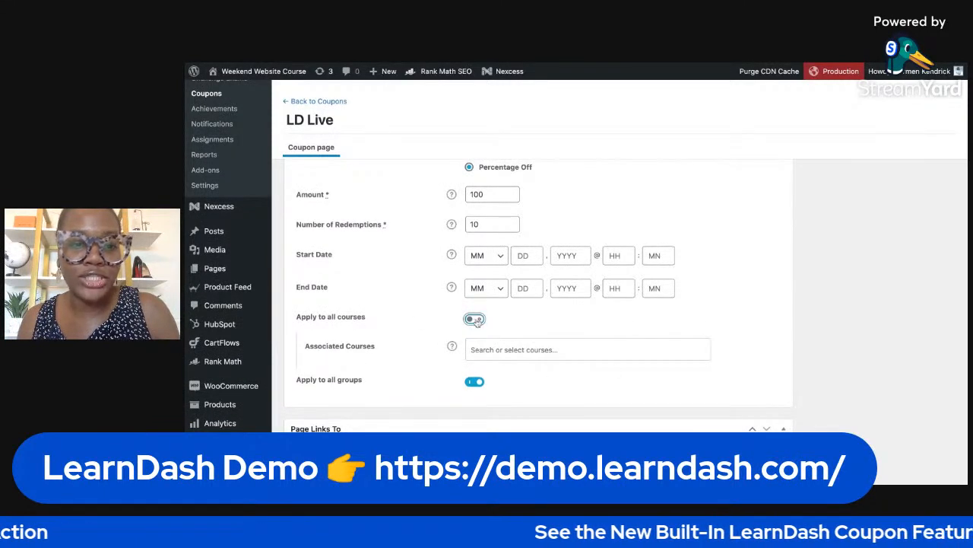
click(532, 351)
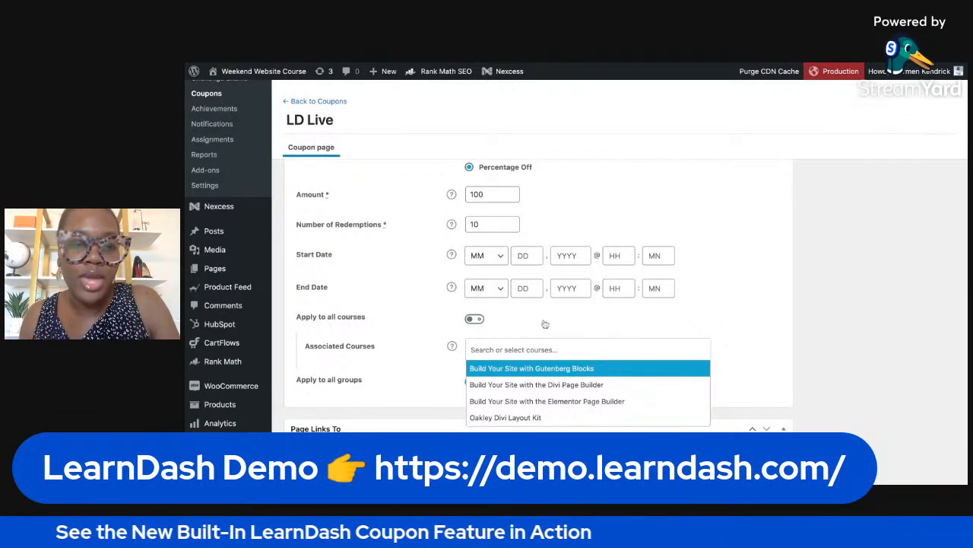
click(475, 320)
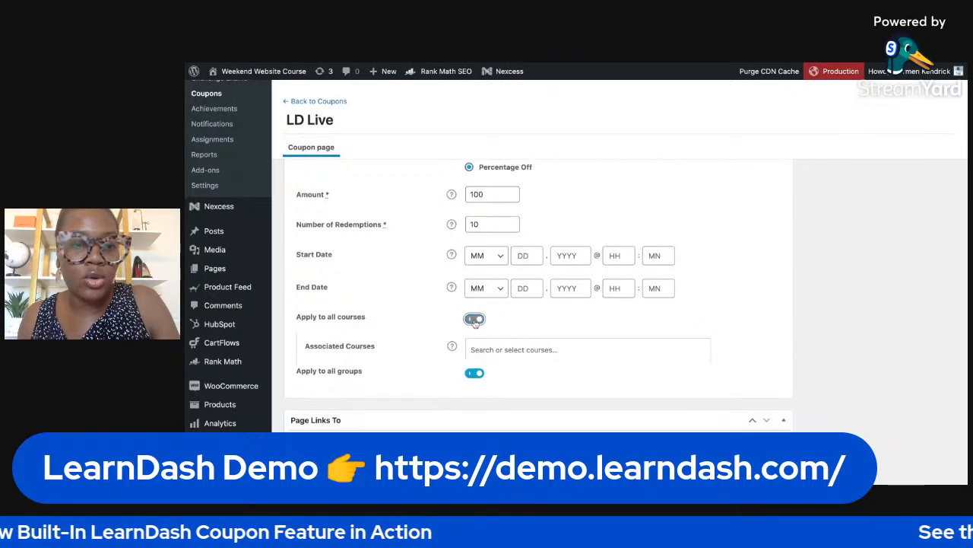
- Turn off applying the coupon to all groups to view the associated groups choices, and turn it back on
click(475, 346)
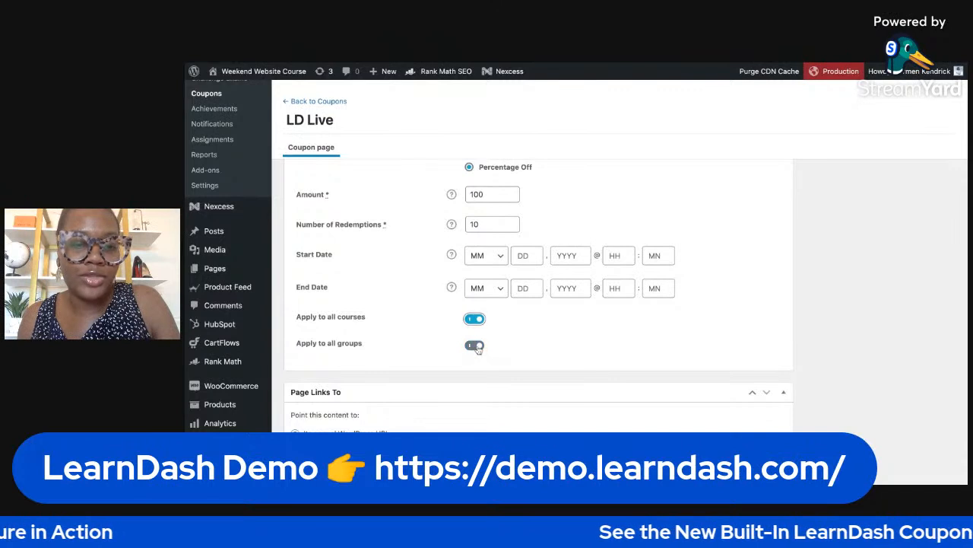
click(476, 346)
click(501, 376)
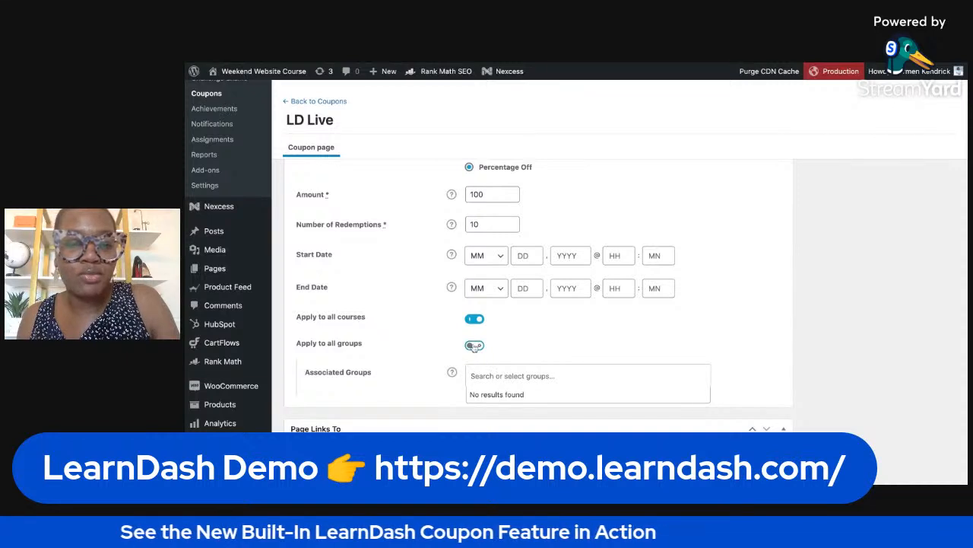
click(483, 349)
click(483, 349)
- Publish the LD Live coupon
scroll(703, 336, up, 5)
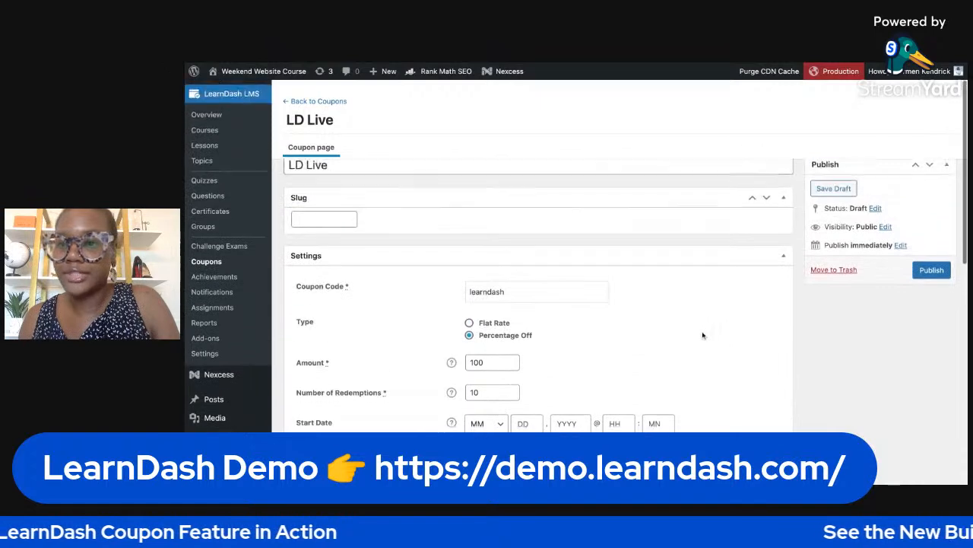
scroll(703, 335, up, 1)
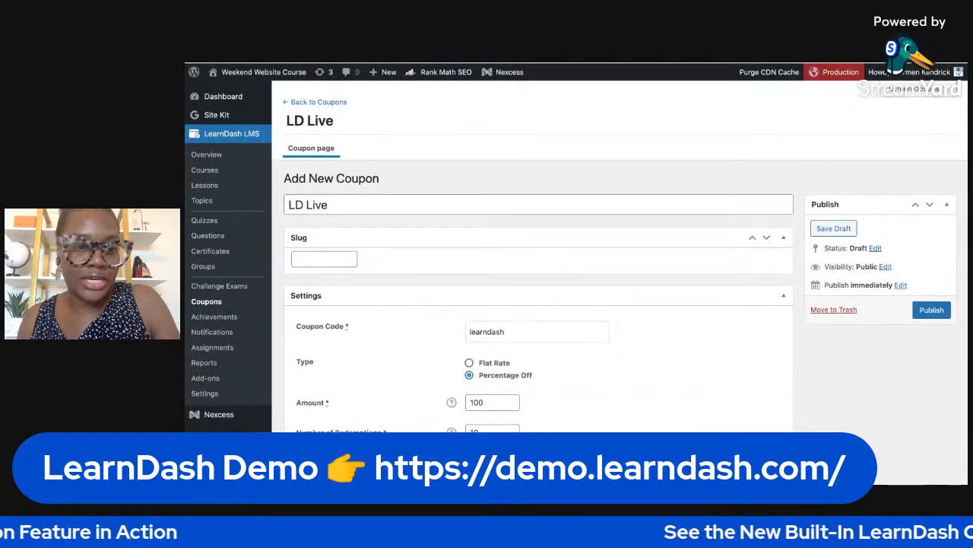
click(937, 311)
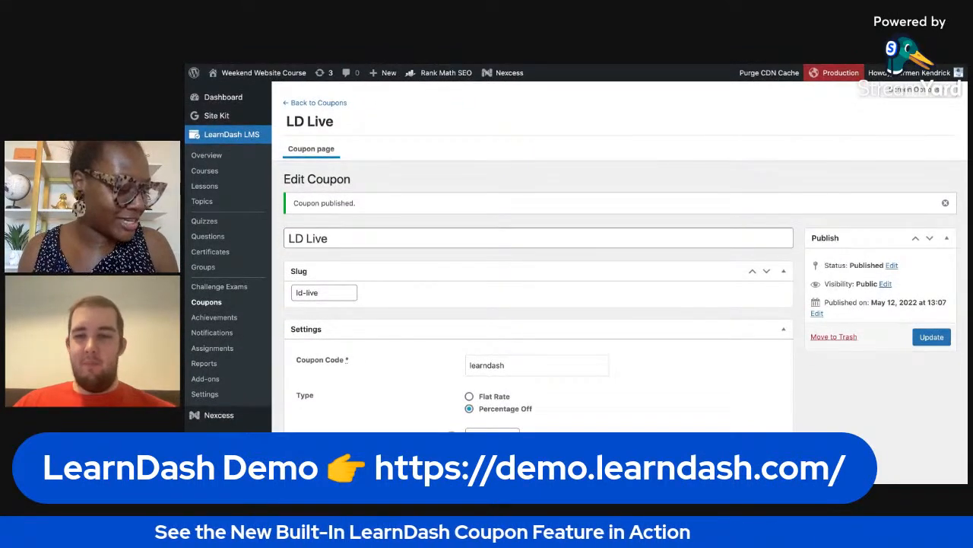
scroll(627, 321, down, 1)
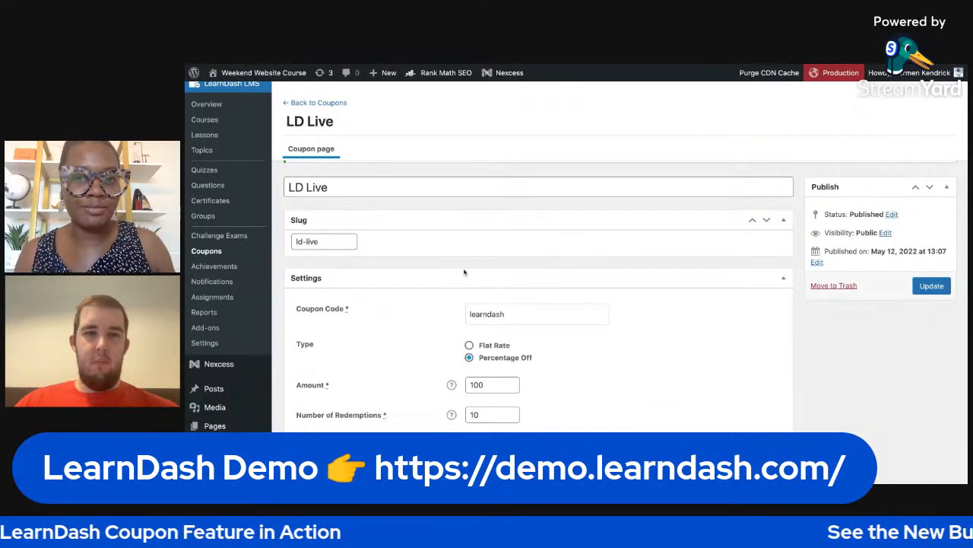
scroll(563, 290, down, 3)
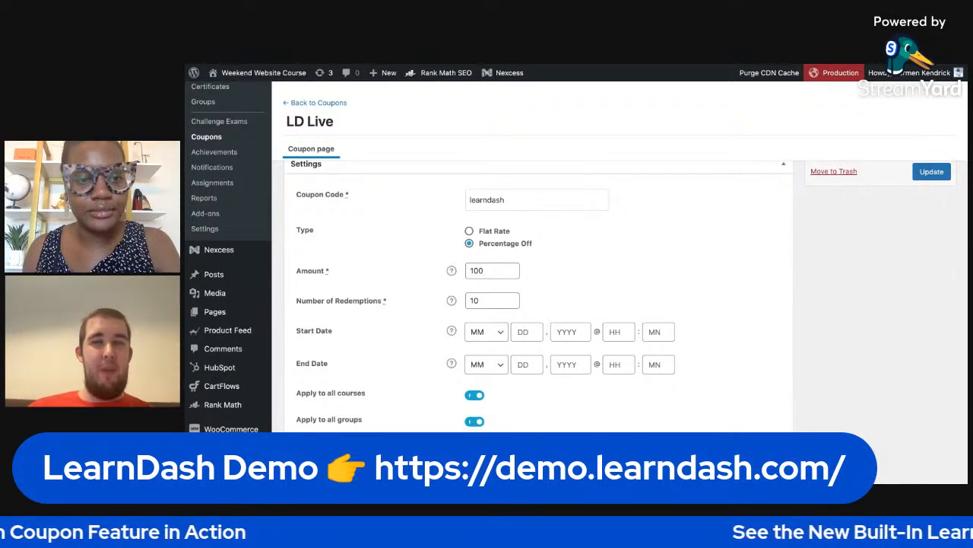
scroll(544, 273, down, 2)
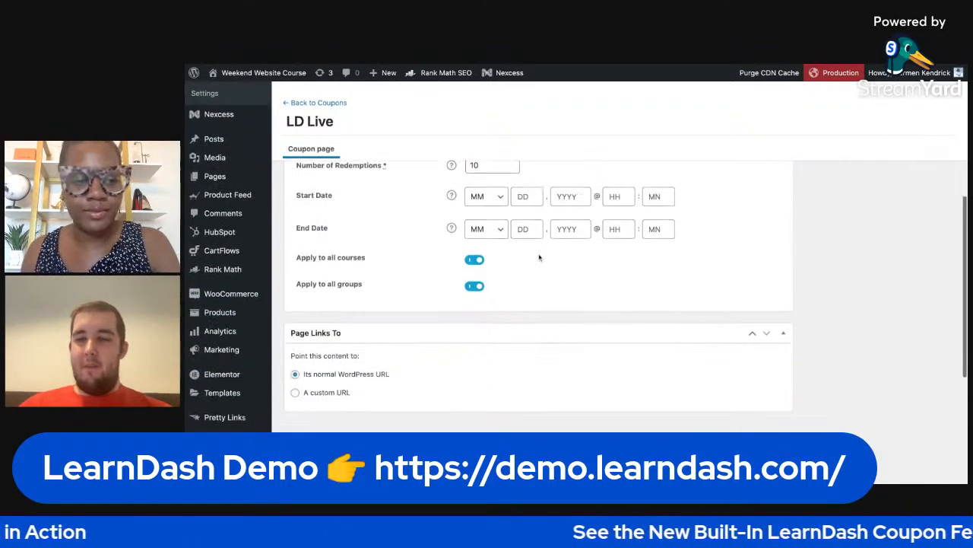
scroll(540, 257, up, 4)
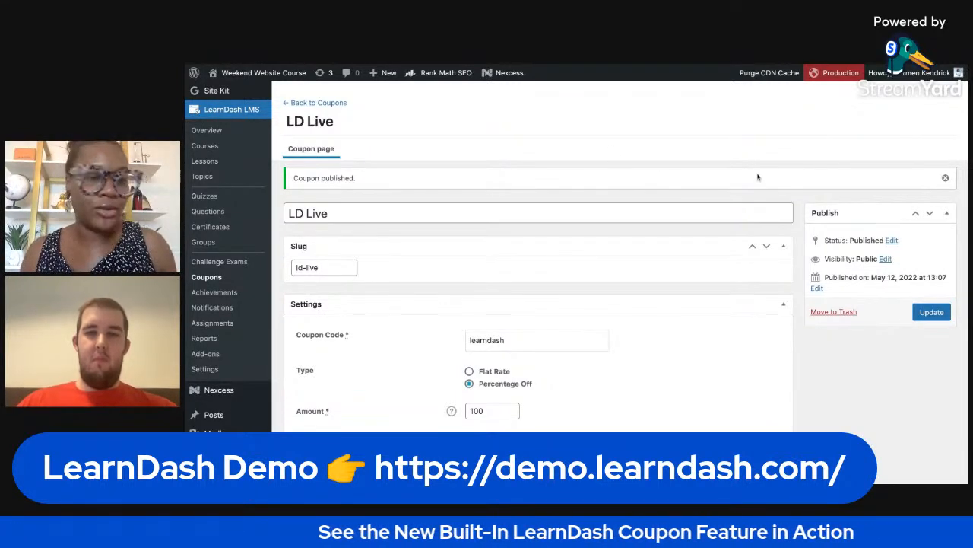
- Open the Oakley Divi Layout Kit course for editing and show its course settings
click(199, 149)
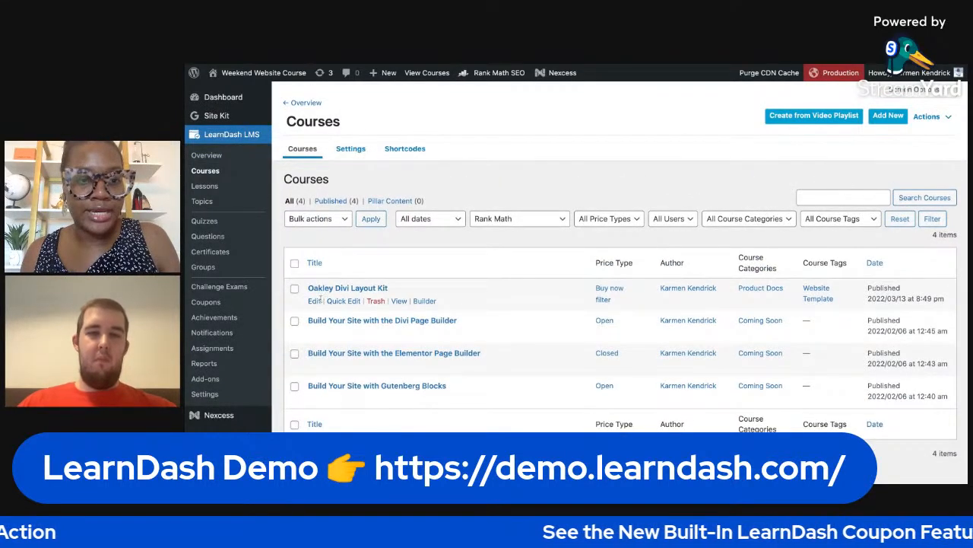
click(317, 301)
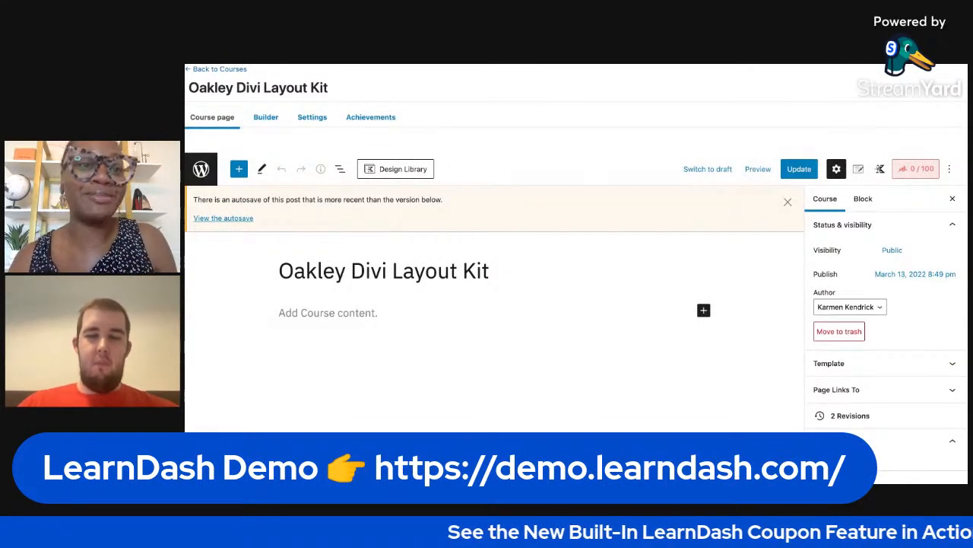
click(321, 120)
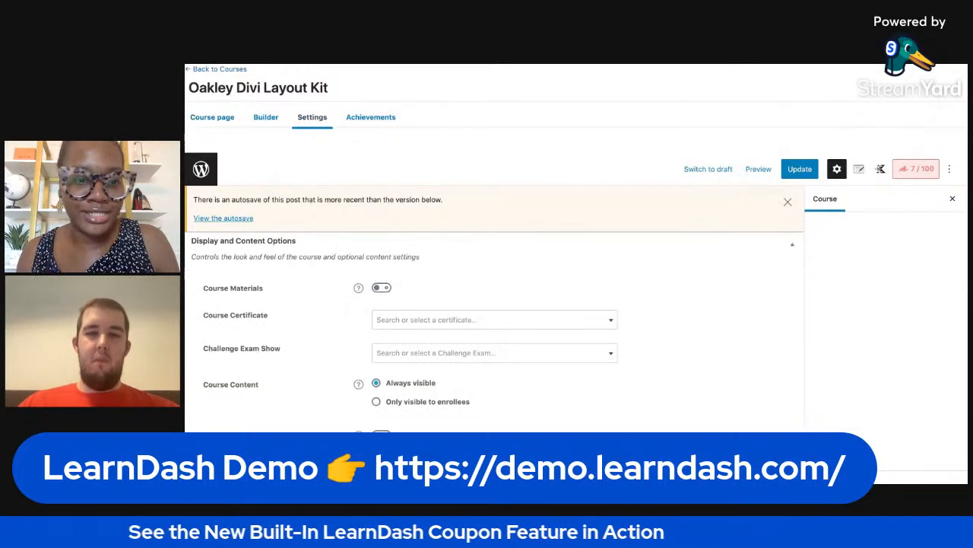